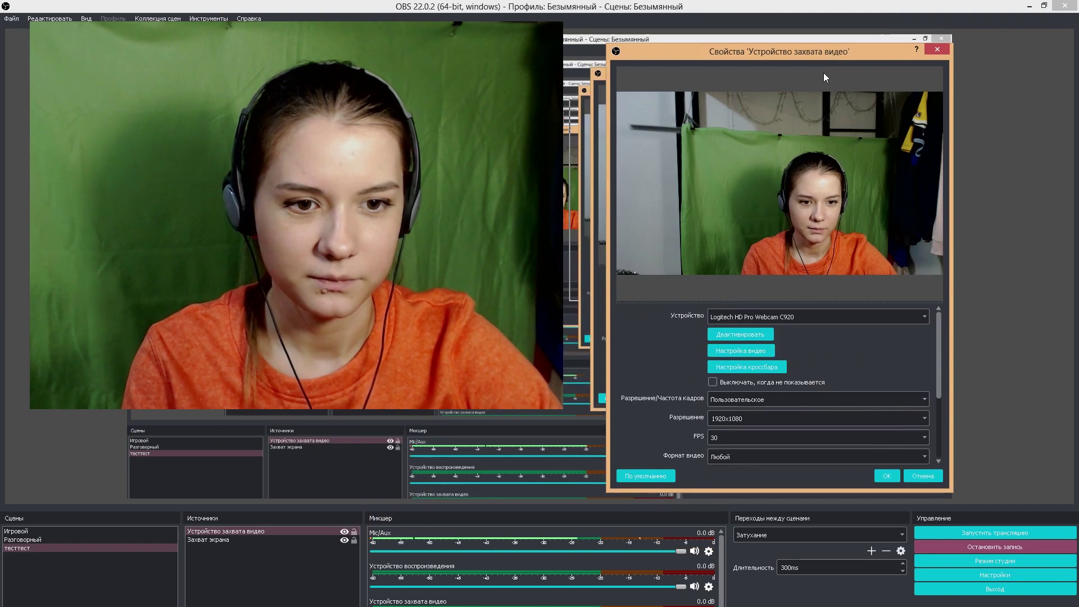
Open the Logitech webcam's own video settings for the capture device and place the window clear of the camera preview.
click(757, 352)
drag(543, 142, 778, 63)
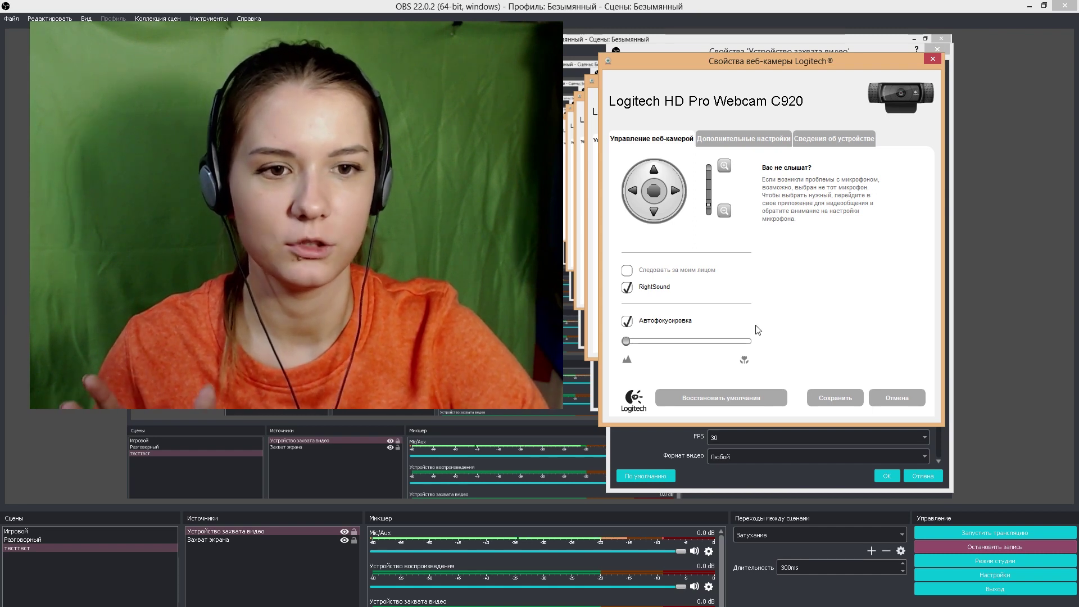
Try manual focus with autofocus disabled, shifting from far to near and back, and re-enable autofocus.
click(627, 324)
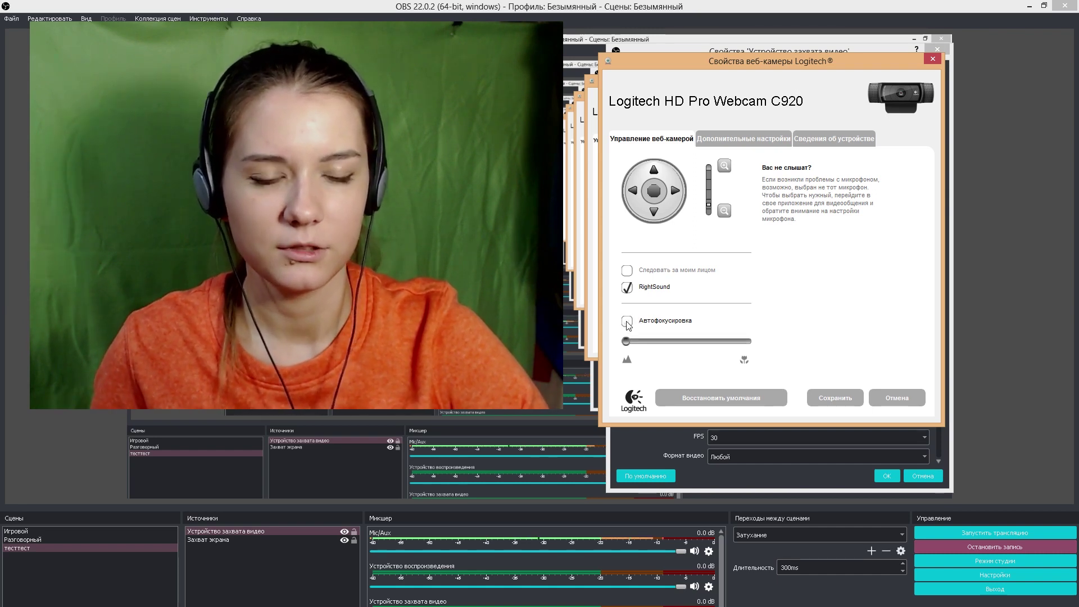
drag(627, 343, 776, 351)
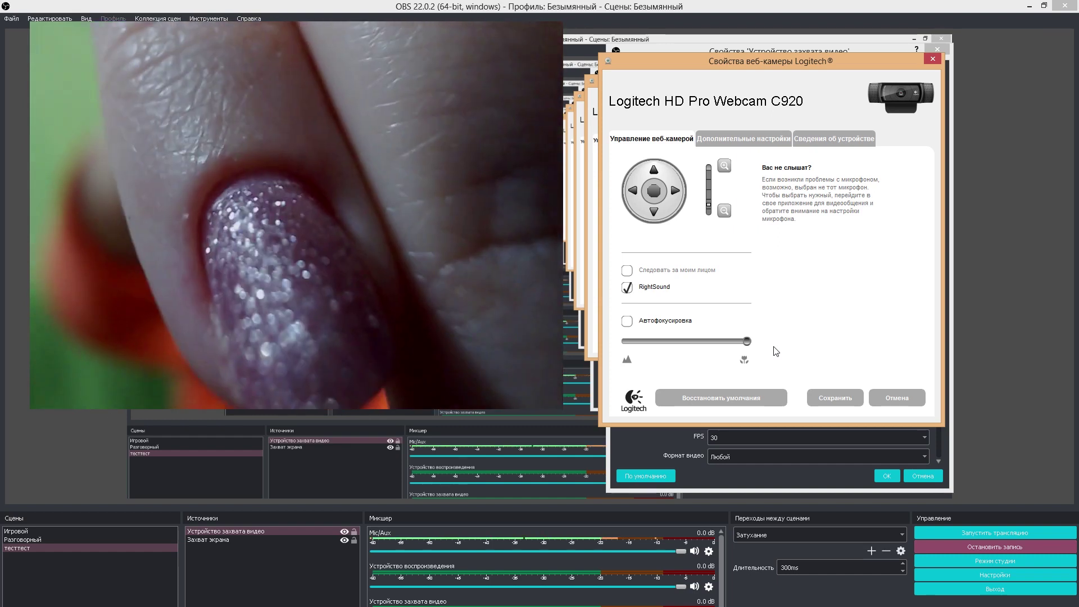
drag(746, 341, 625, 342)
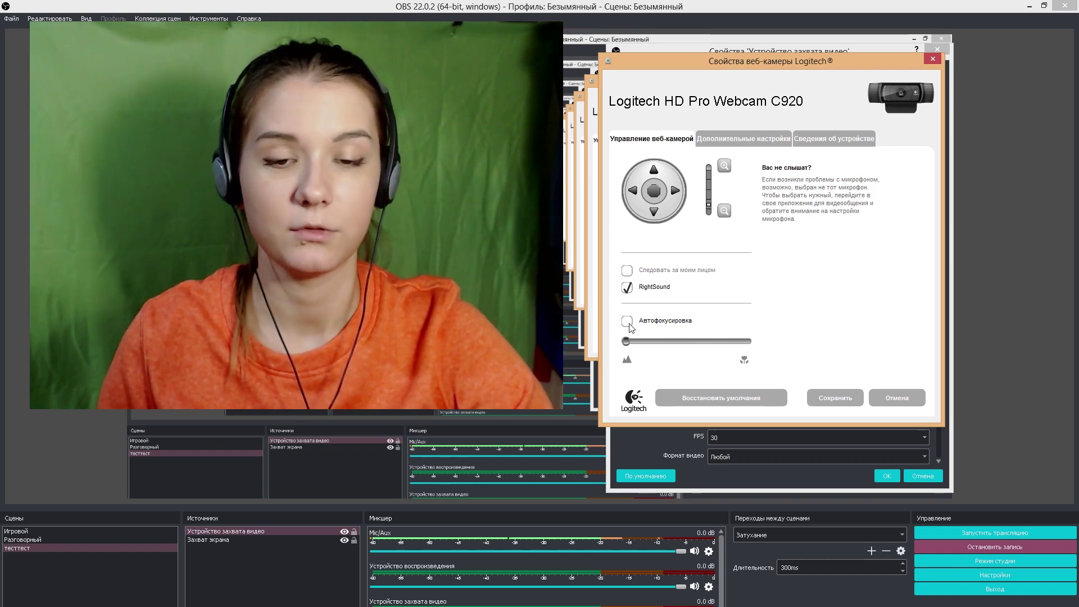
click(627, 321)
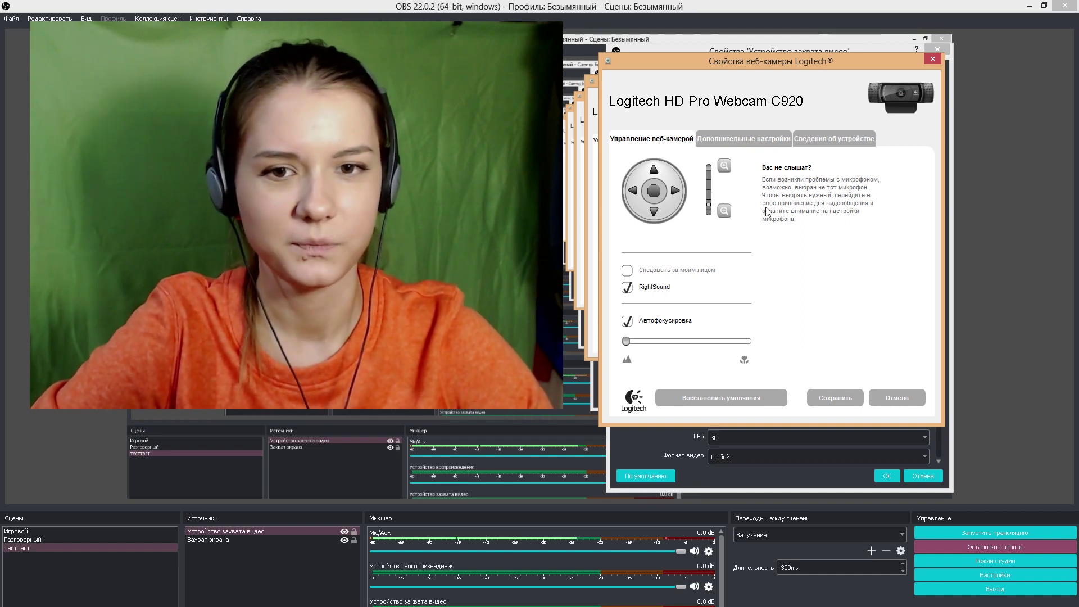
Disable automatic white balance and gain in the webcam's advanced settings, lower the white balance slightly, and adjust the colour intensity.
click(749, 138)
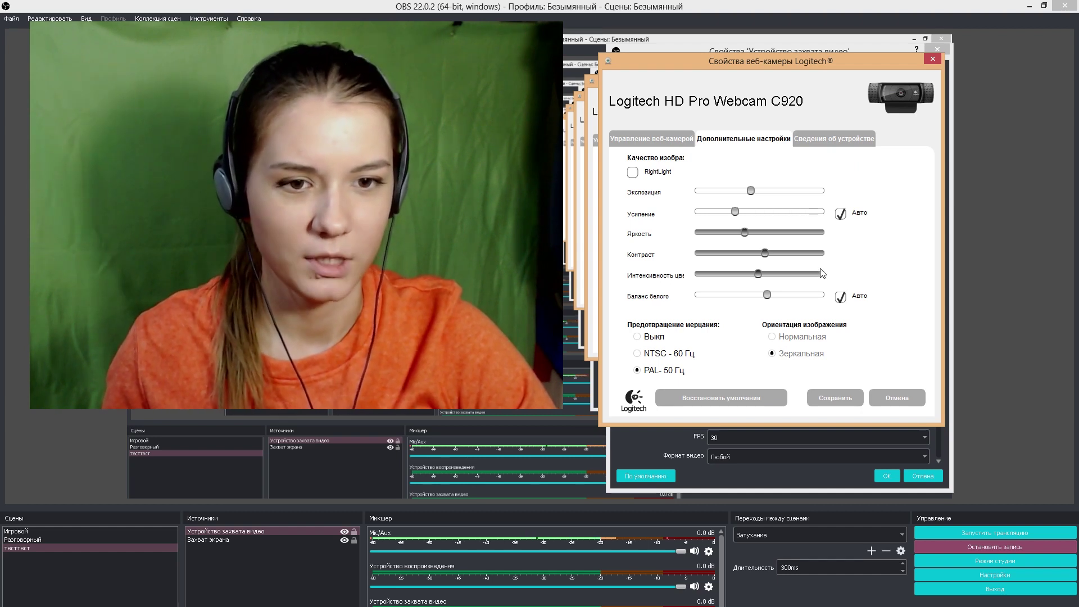
click(842, 297)
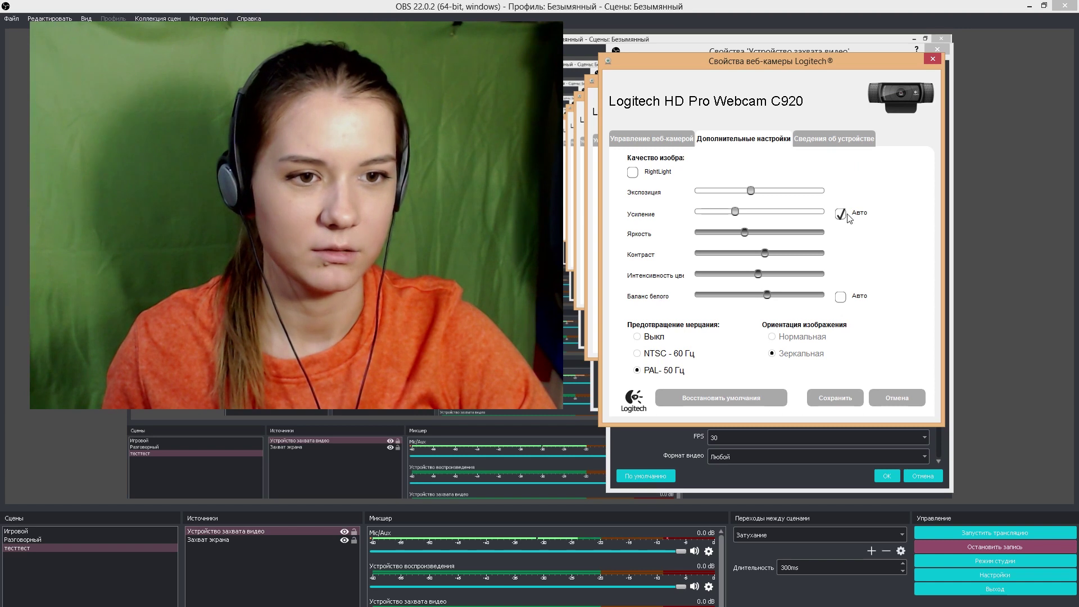
click(843, 214)
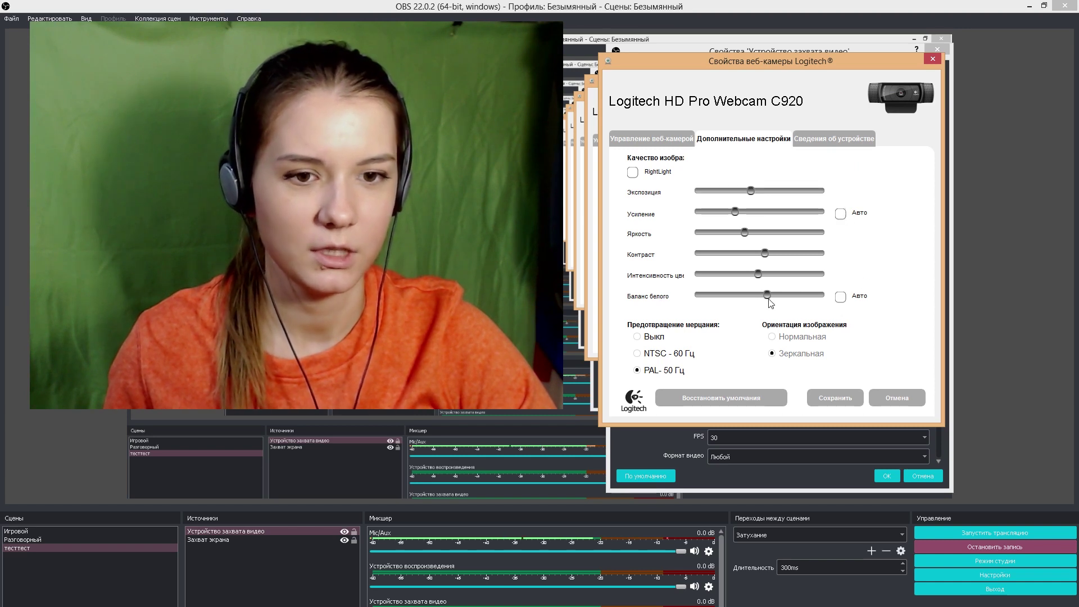
mouse_move(759, 296)
mouse_down()
mouse_move(718, 304)
mouse_move(753, 306)
mouse_up()
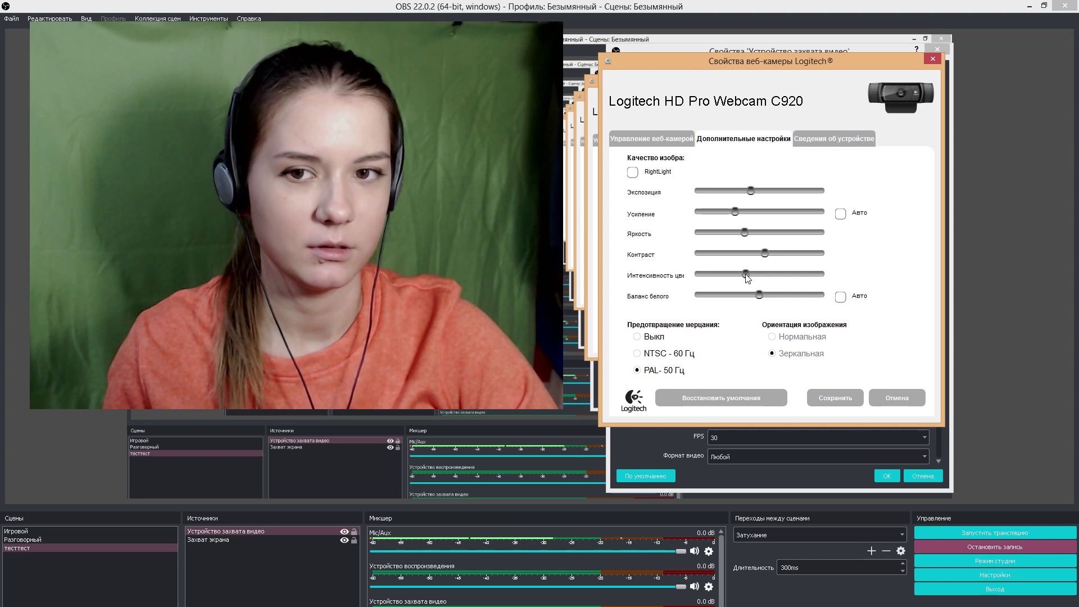
drag(763, 274, 765, 277)
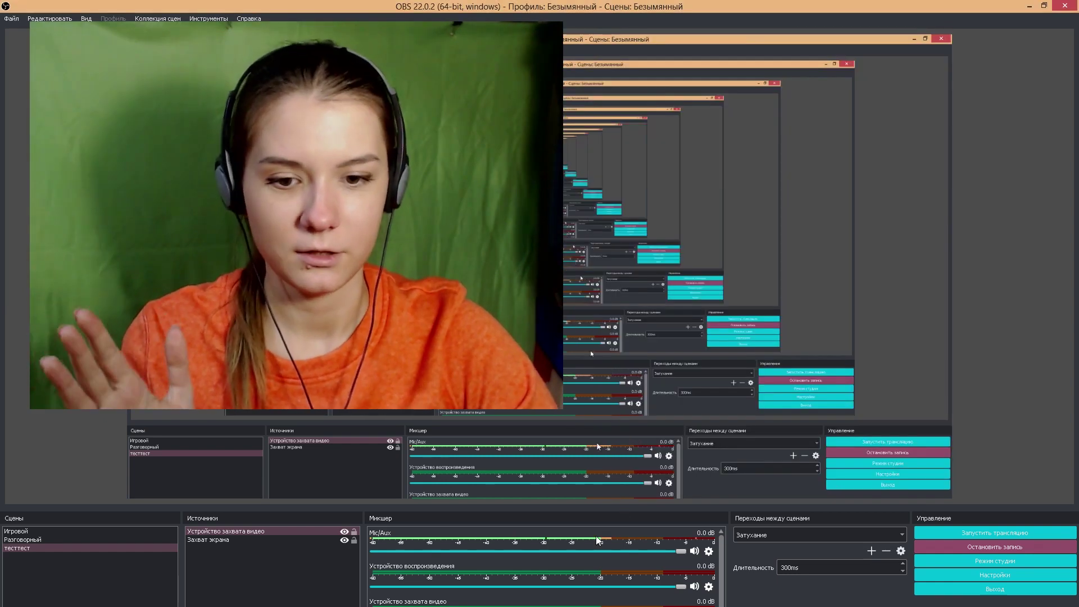
Set the Mic/Aux audio source's device to Микрофон (HD Pro Webcam C920).
click(709, 552)
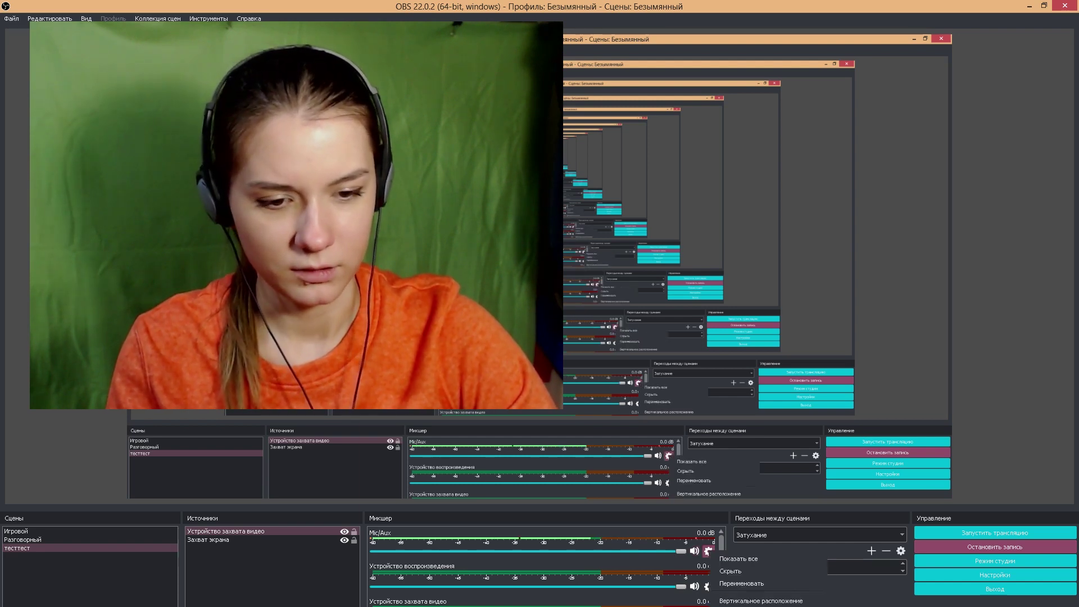
click(742, 605)
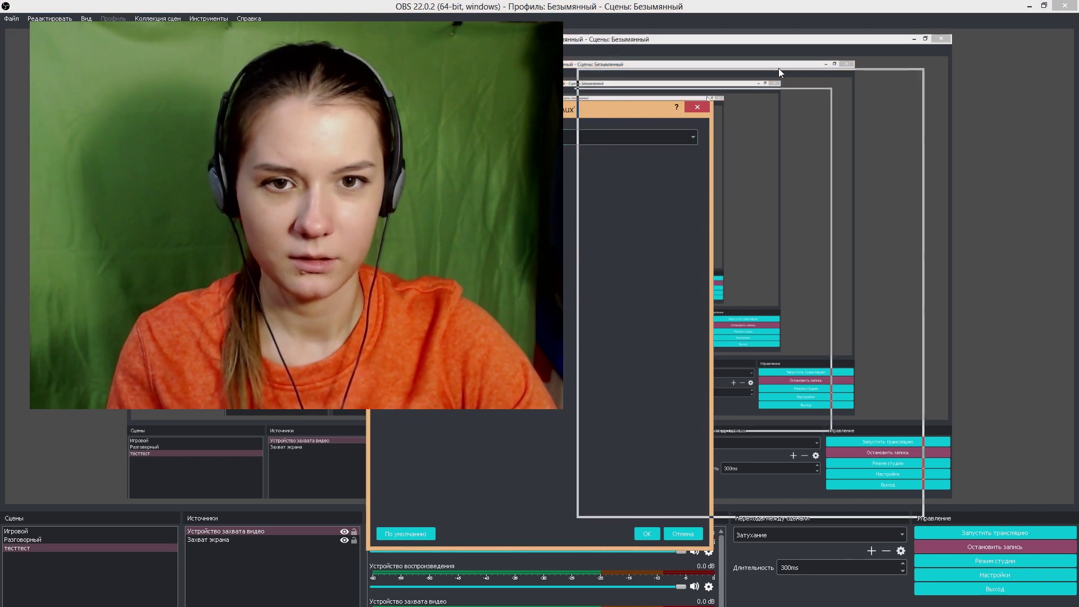
click(760, 90)
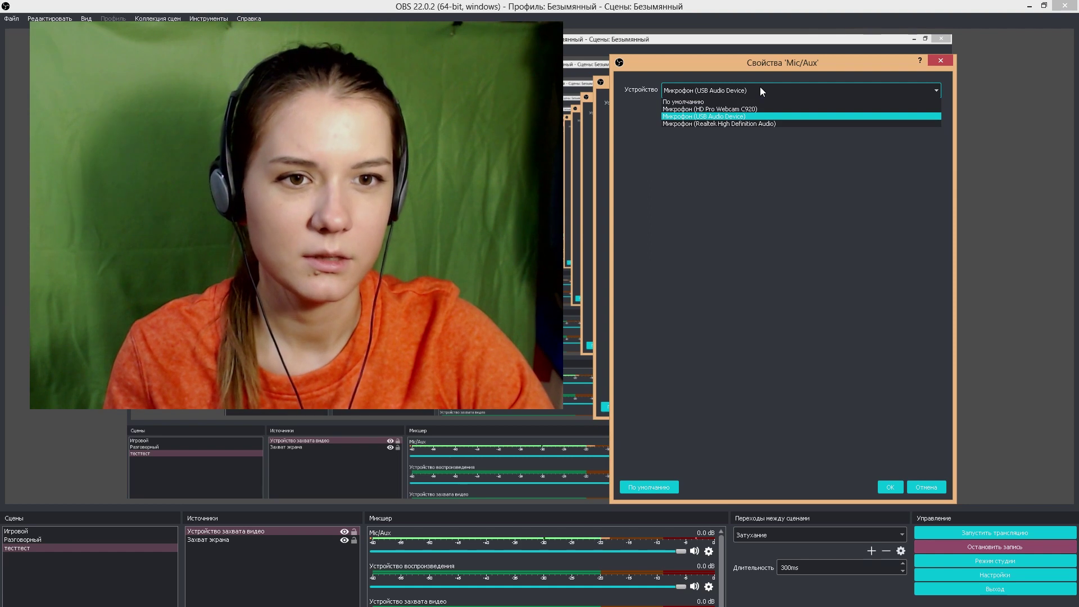
click(743, 110)
click(891, 488)
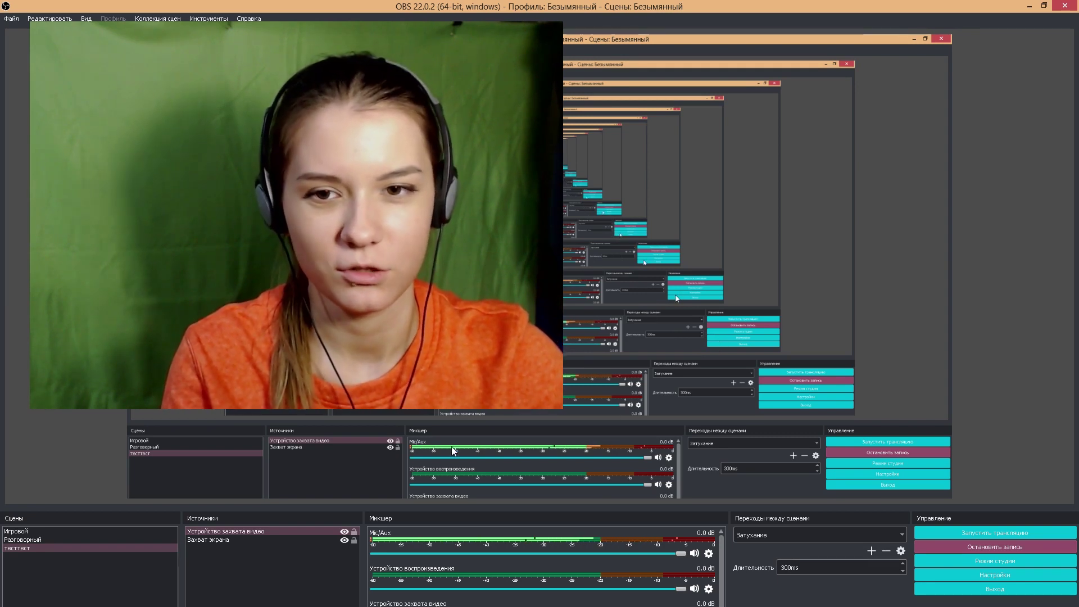
click(209, 531)
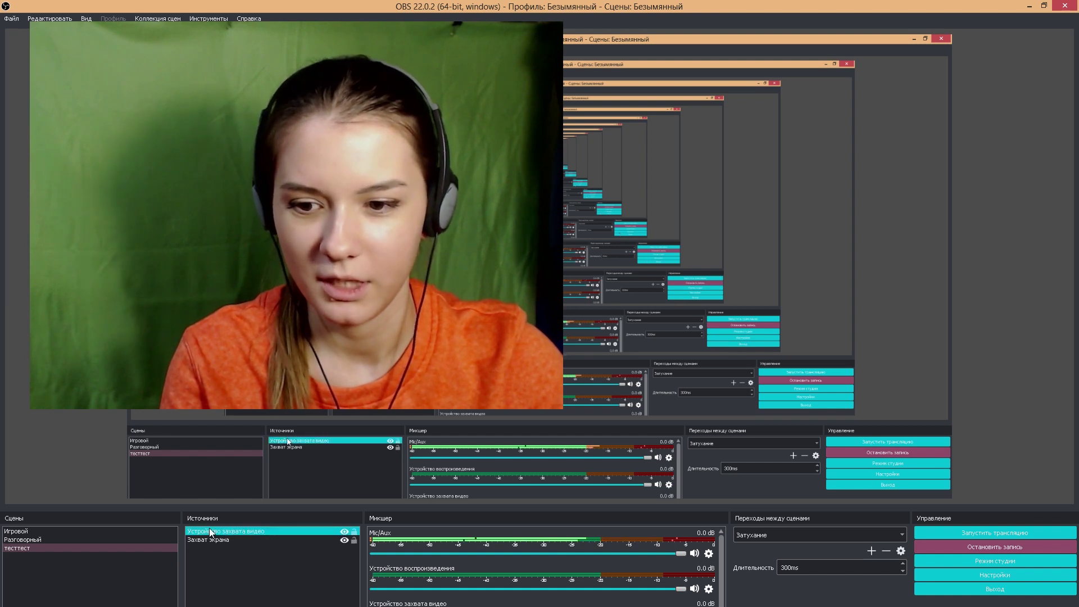
right_click(210, 531)
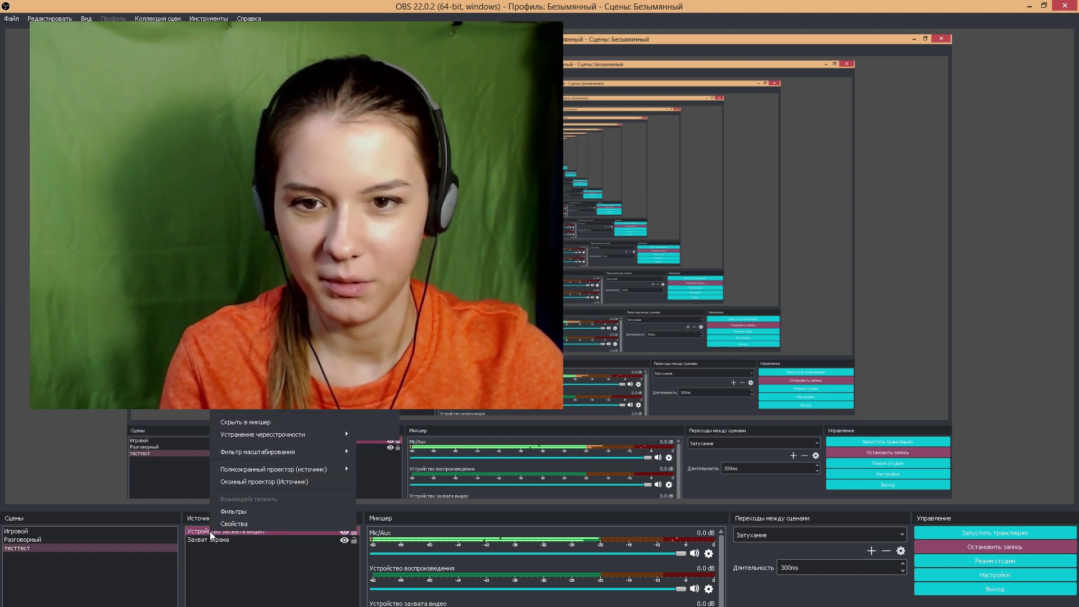
click(245, 576)
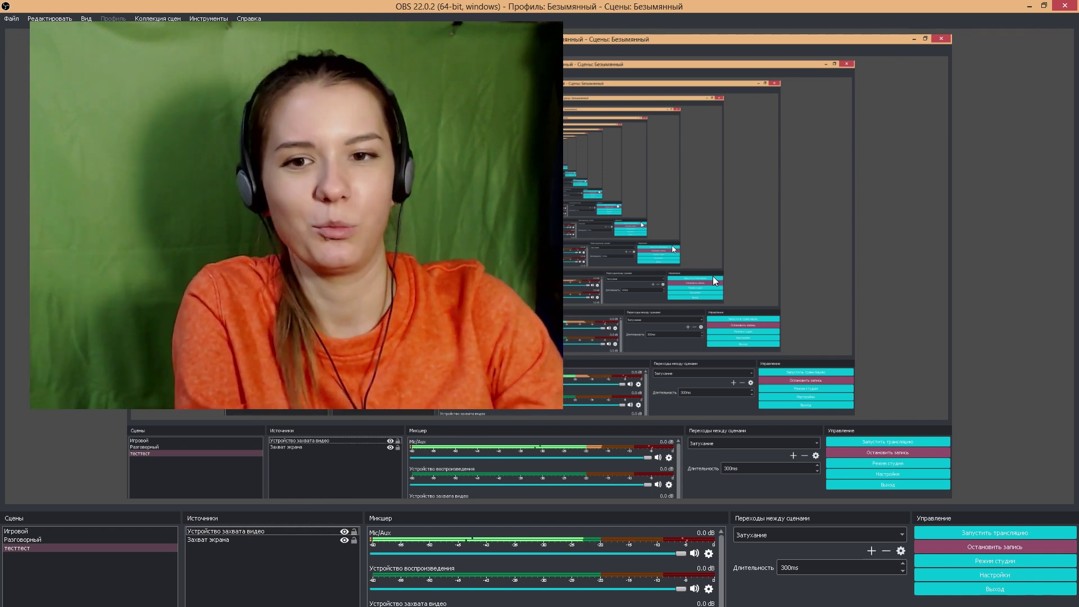
Add a Шумоподавление audio filter to the video capture device source and set its suppression level to -60 dB.
click(213, 532)
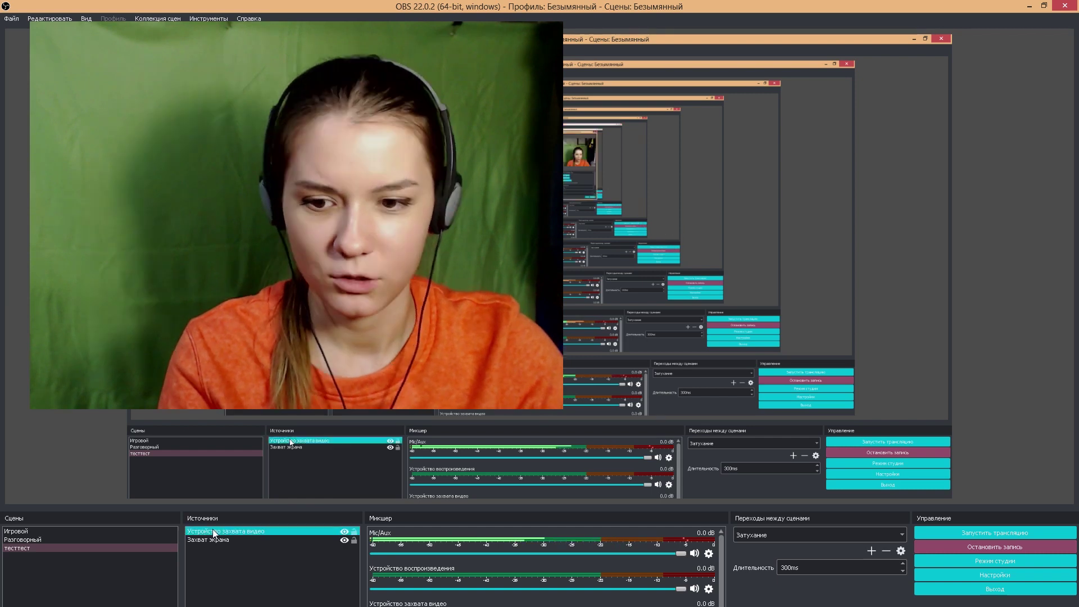
right_click(214, 533)
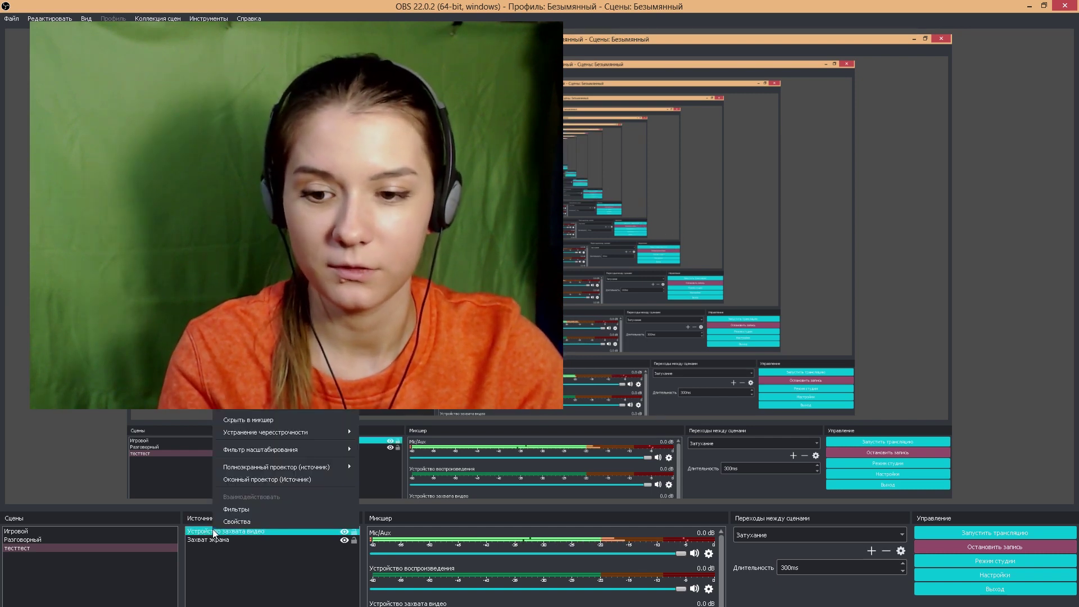
click(230, 509)
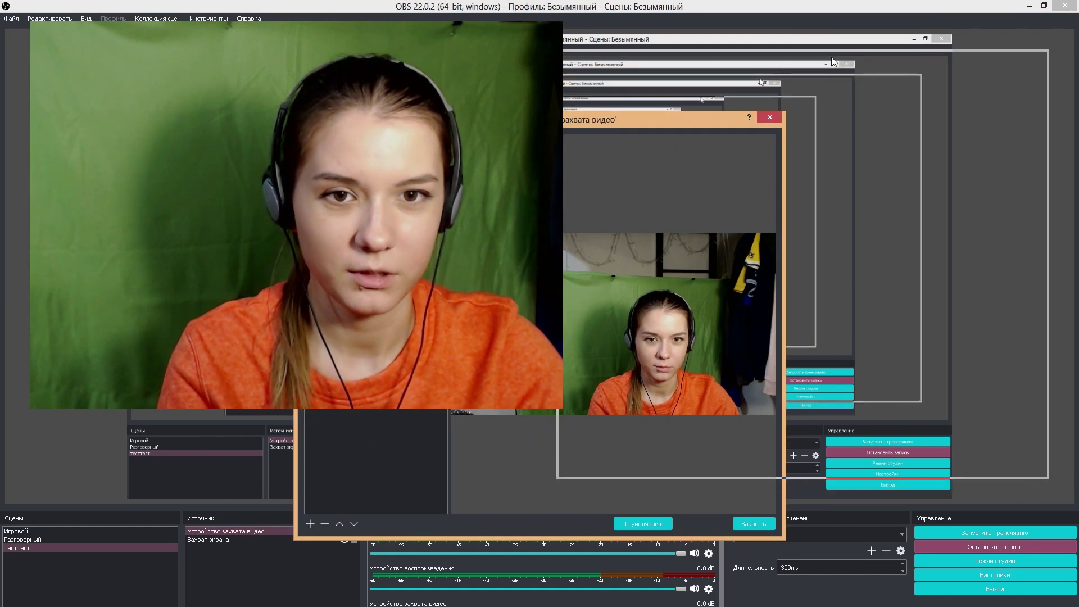
drag(563, 119, 831, 56)
right_click(642, 178)
mouse_move(675, 184)
click(744, 249)
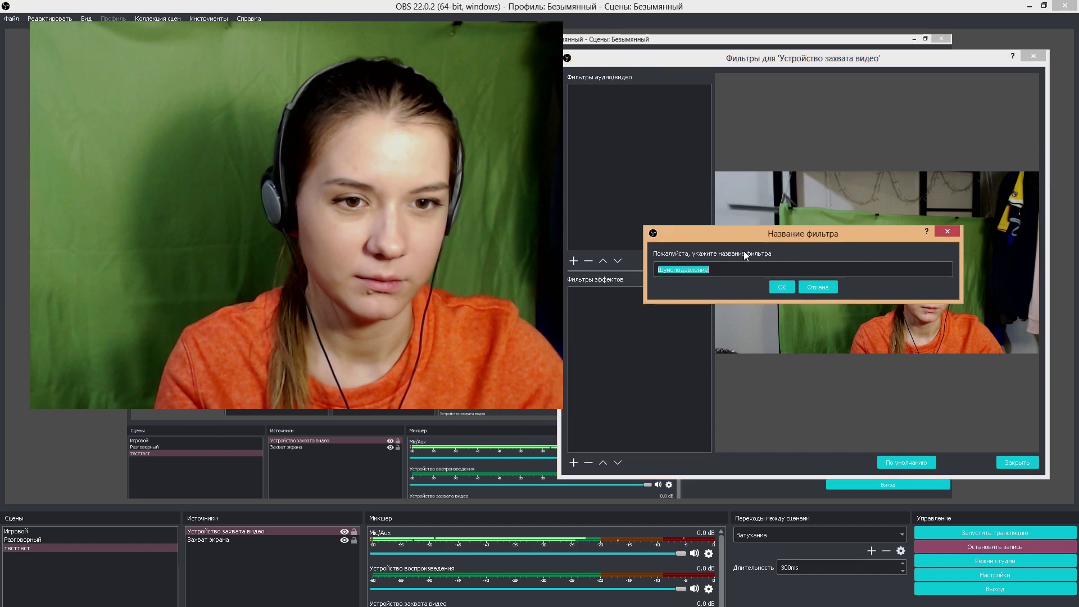
click(781, 286)
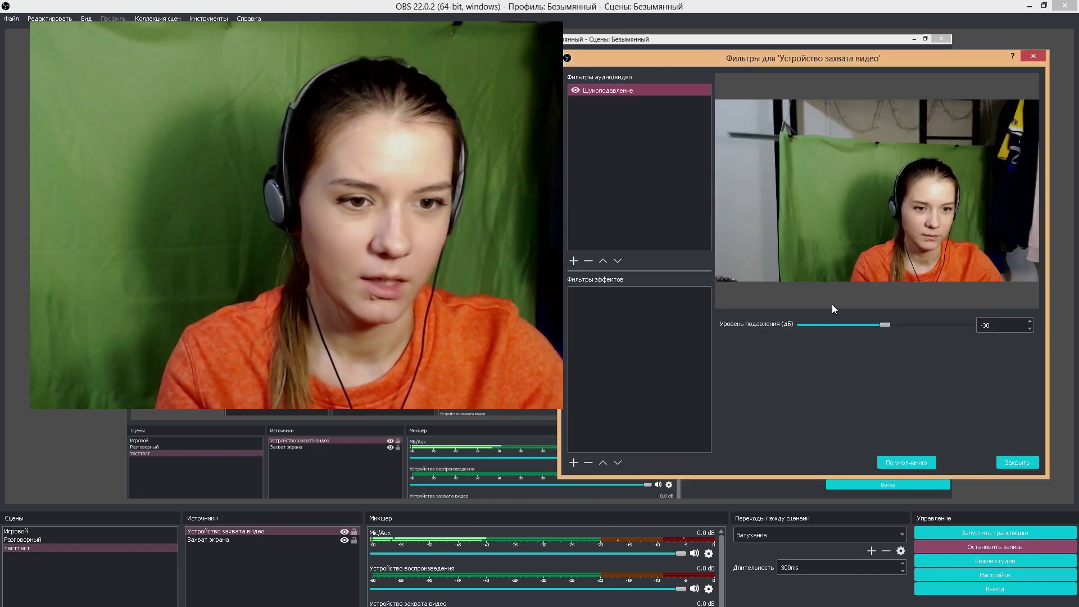
drag(888, 324, 795, 325)
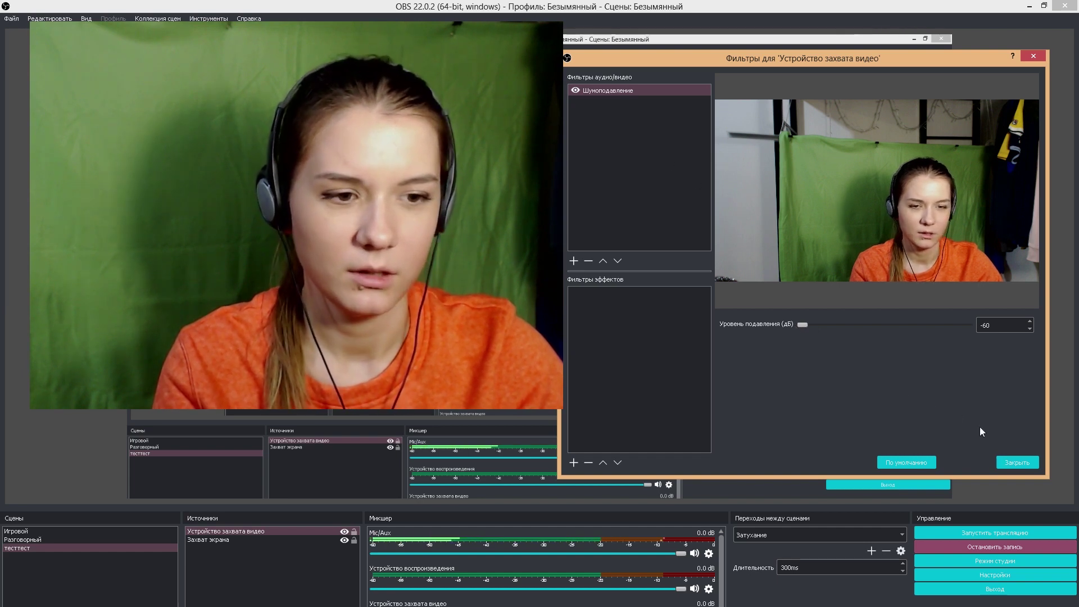
click(1019, 463)
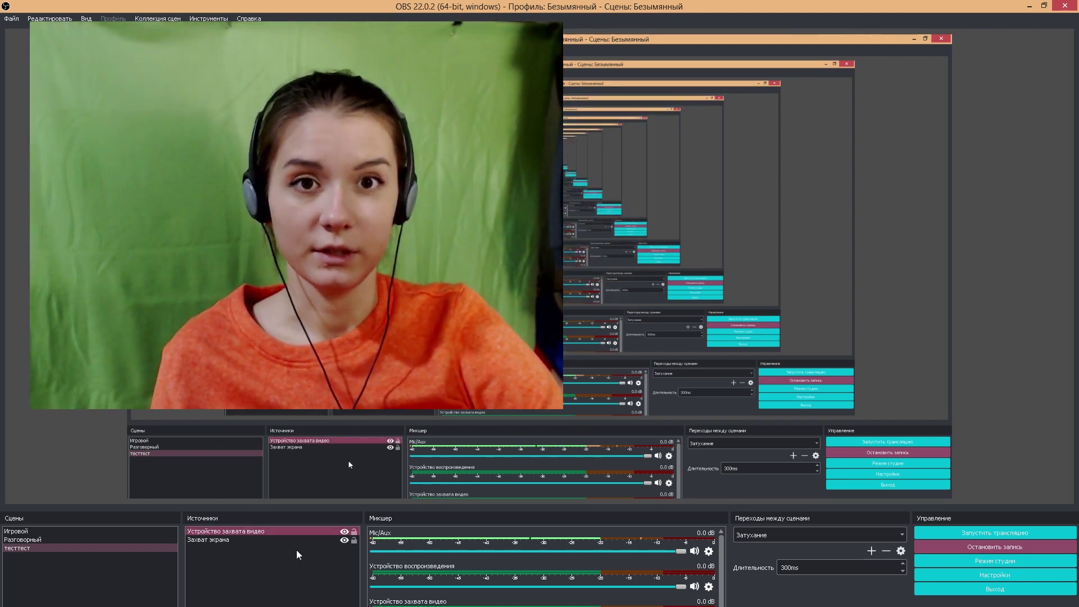
Add a Хромакей effect filter to the video capture device source and set its key colour type to Custom.
right_click(231, 528)
click(304, 509)
drag(590, 119, 870, 60)
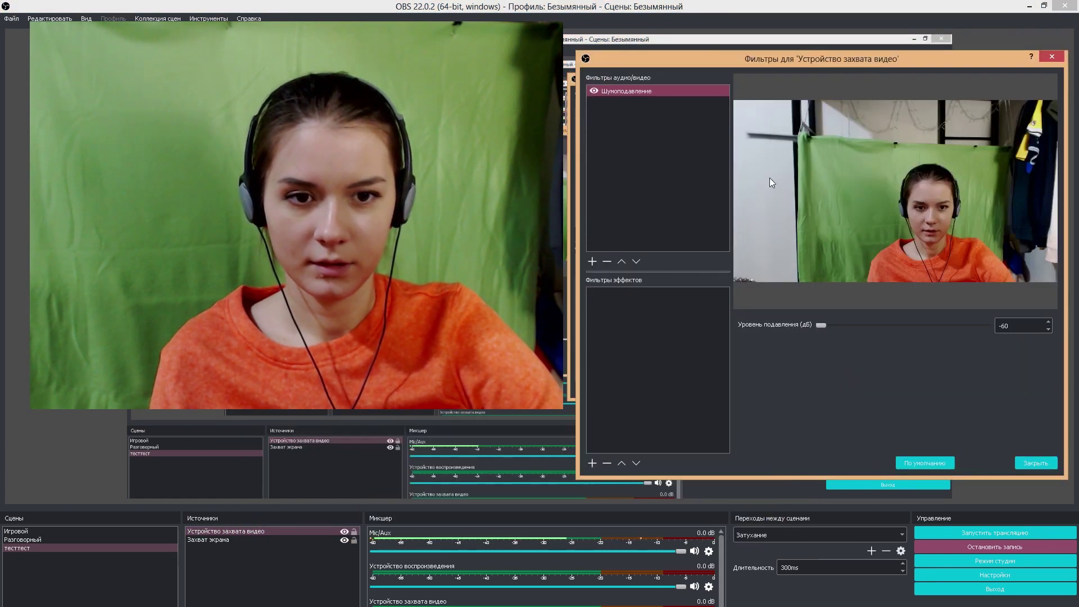
click(667, 333)
right_click(682, 334)
mouse_move(691, 341)
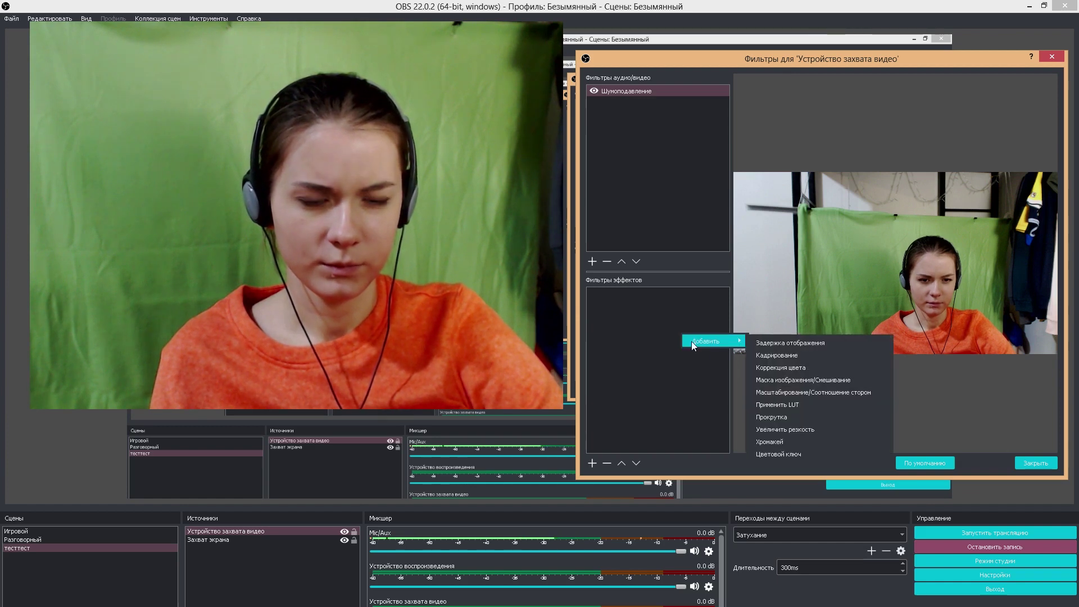
click(802, 441)
click(800, 288)
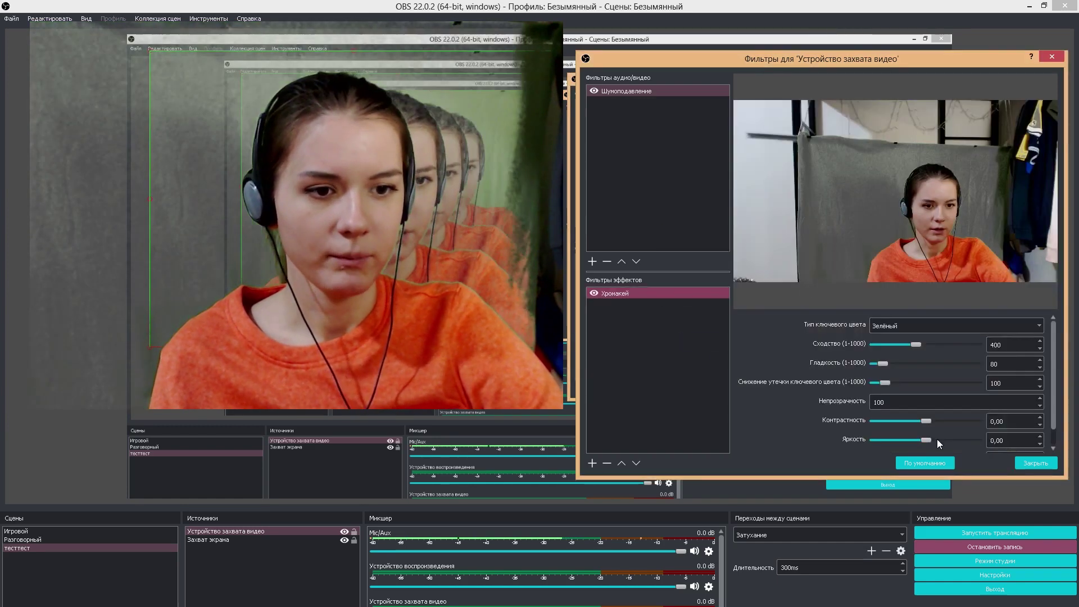
click(912, 326)
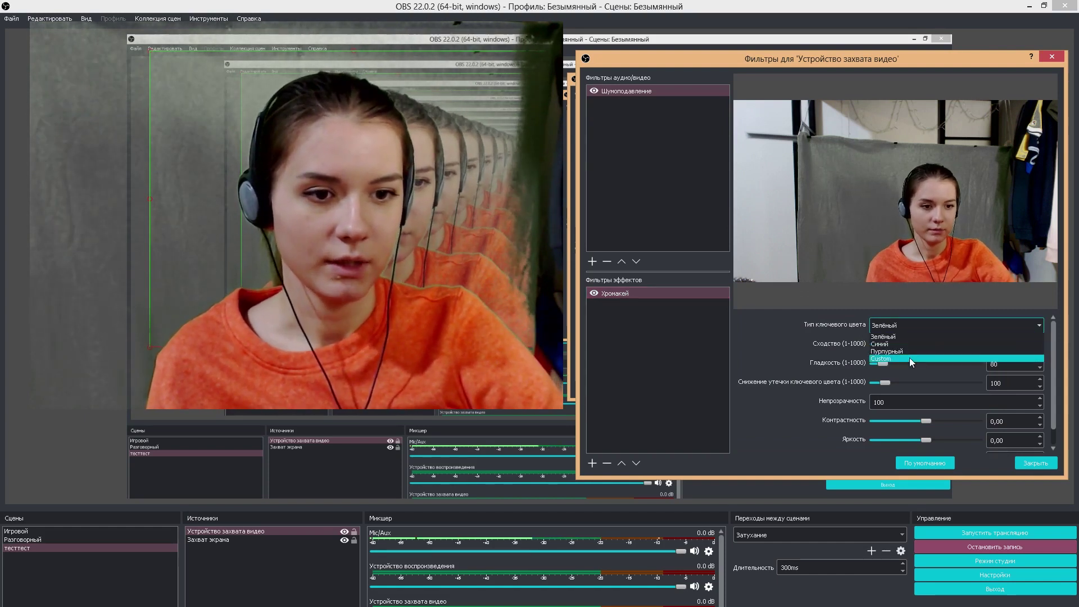
click(909, 358)
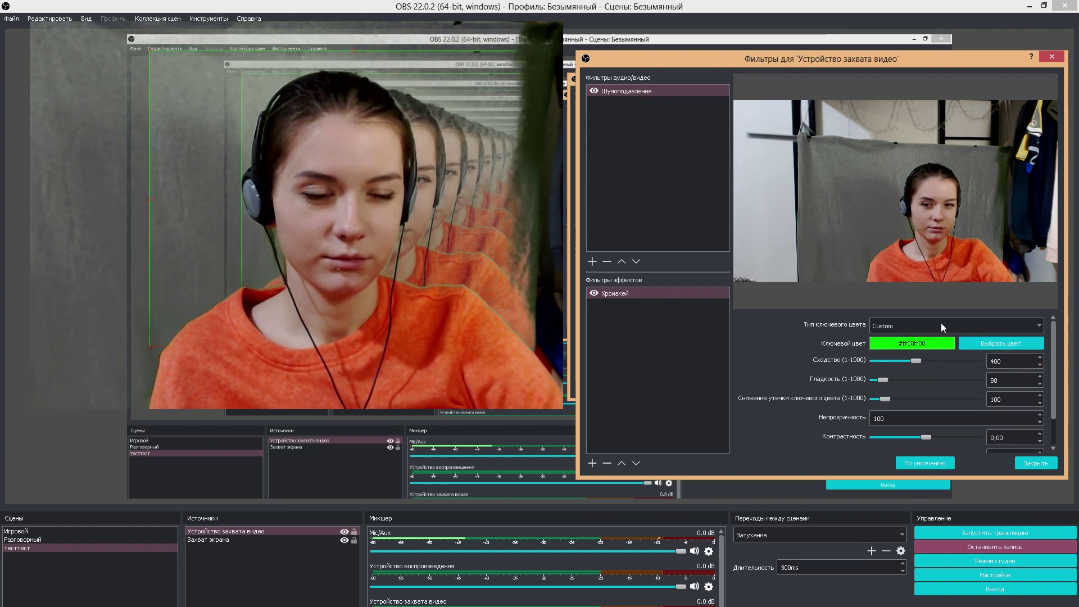
click(981, 344)
drag(710, 133, 751, 113)
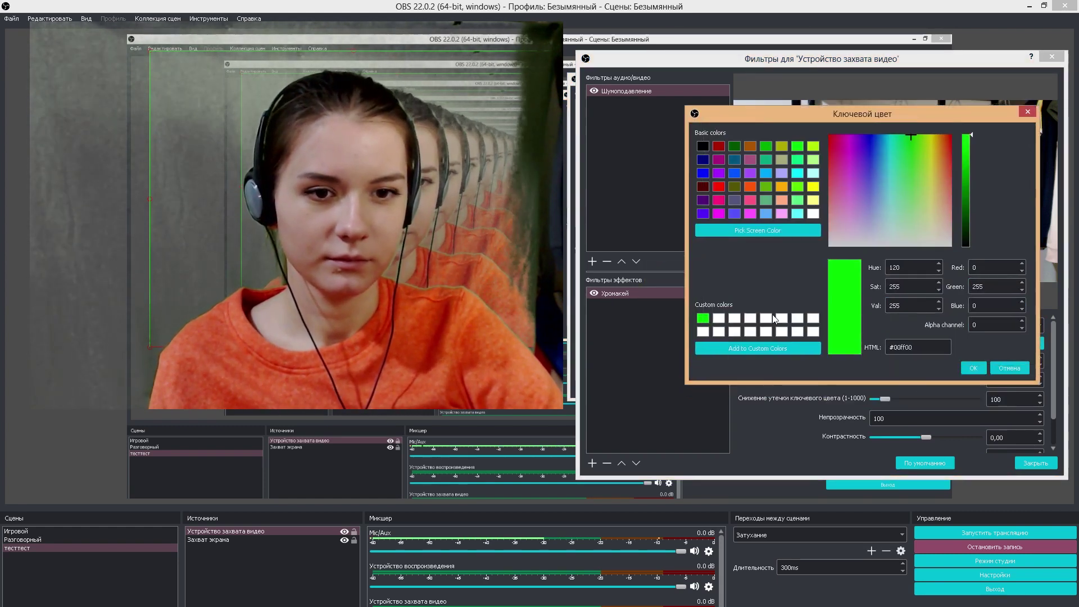
click(742, 230)
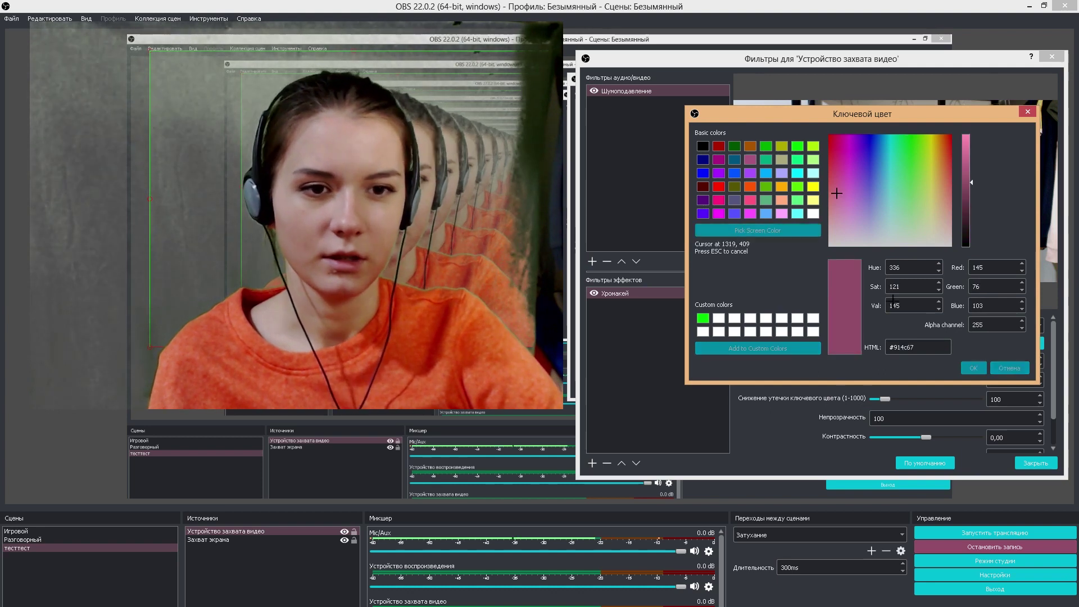
key(Escape)
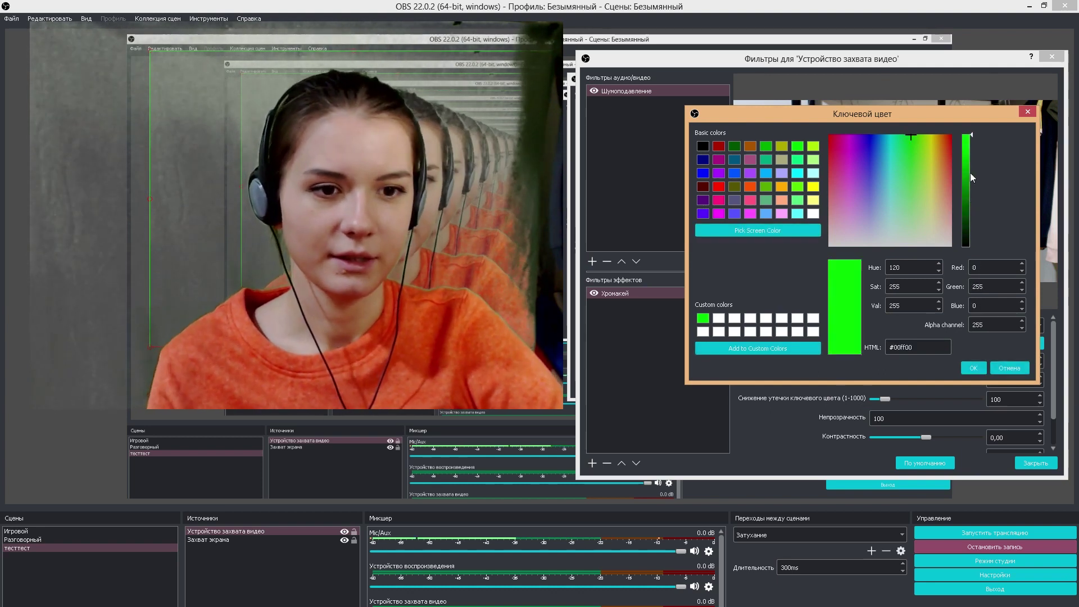
click(1028, 111)
Hide the Хромакей filter and sample #618852 from the green backdrop in the preview as its key colour.
click(593, 293)
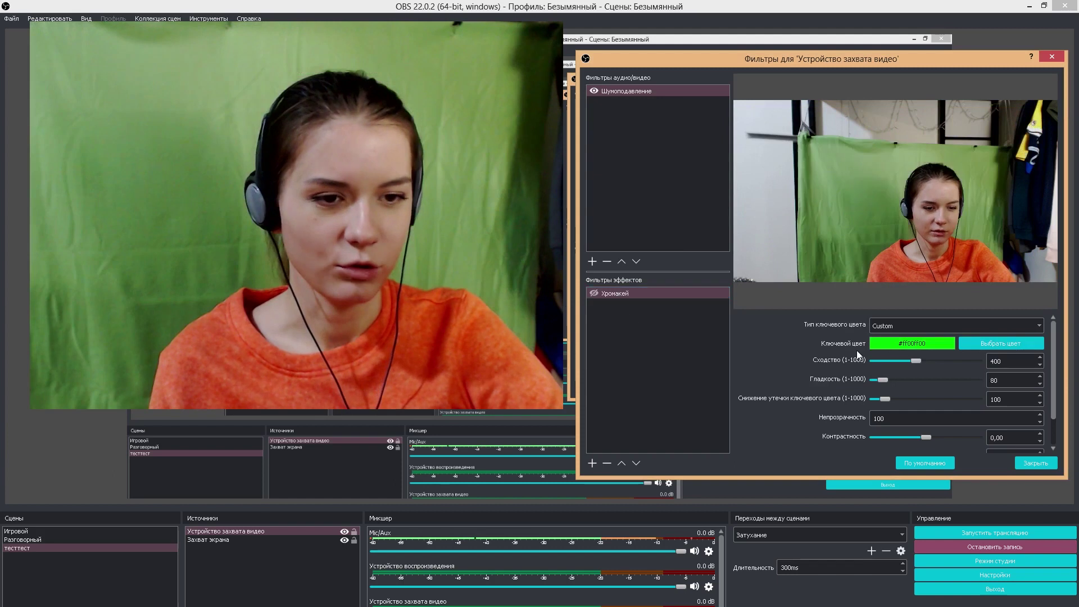
click(604, 291)
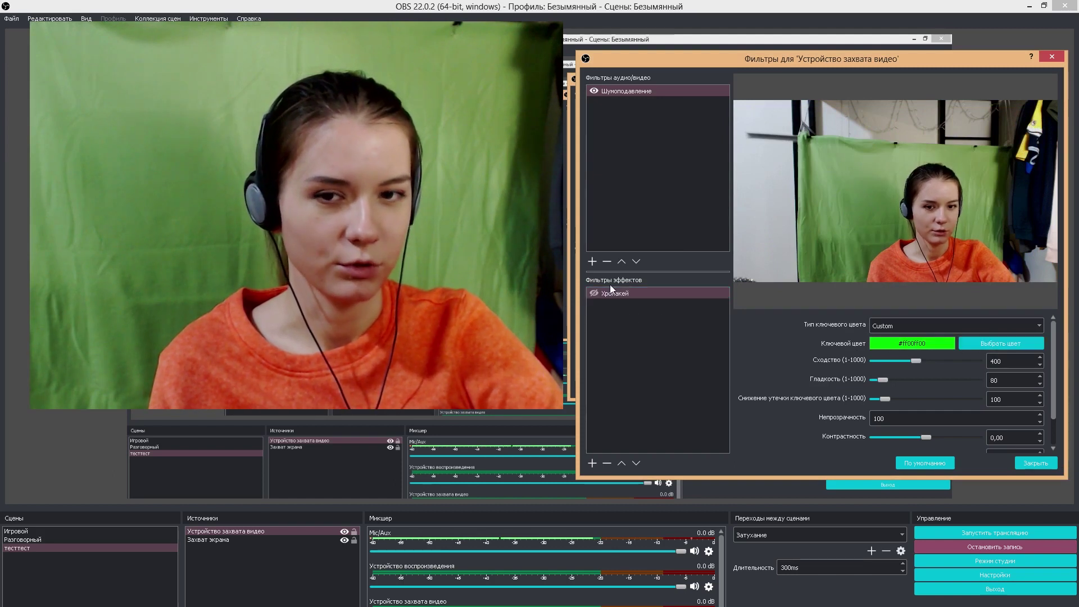
click(1003, 344)
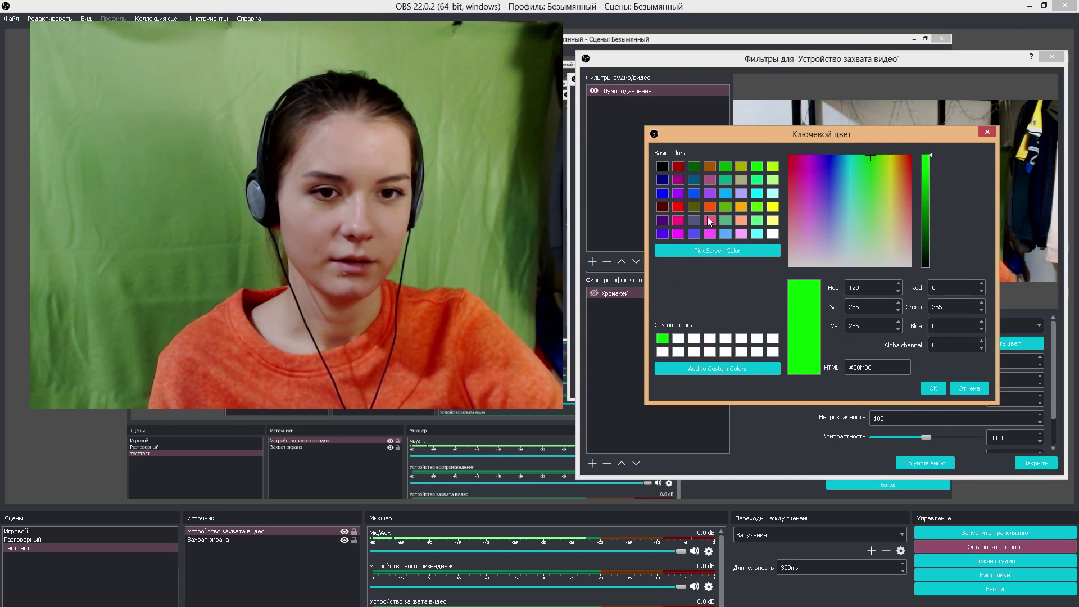
click(713, 250)
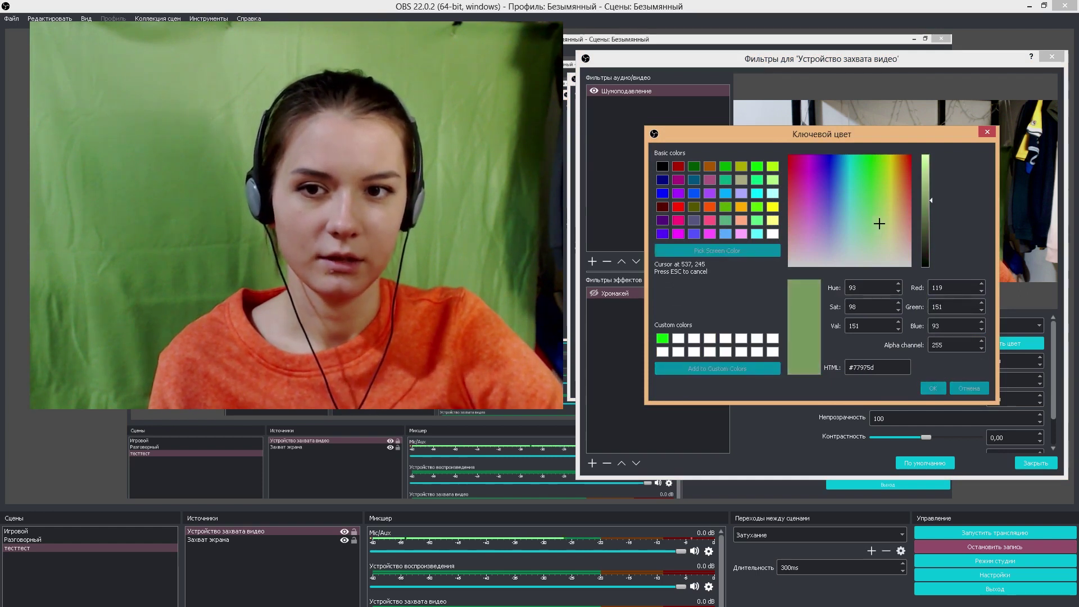
click(84, 140)
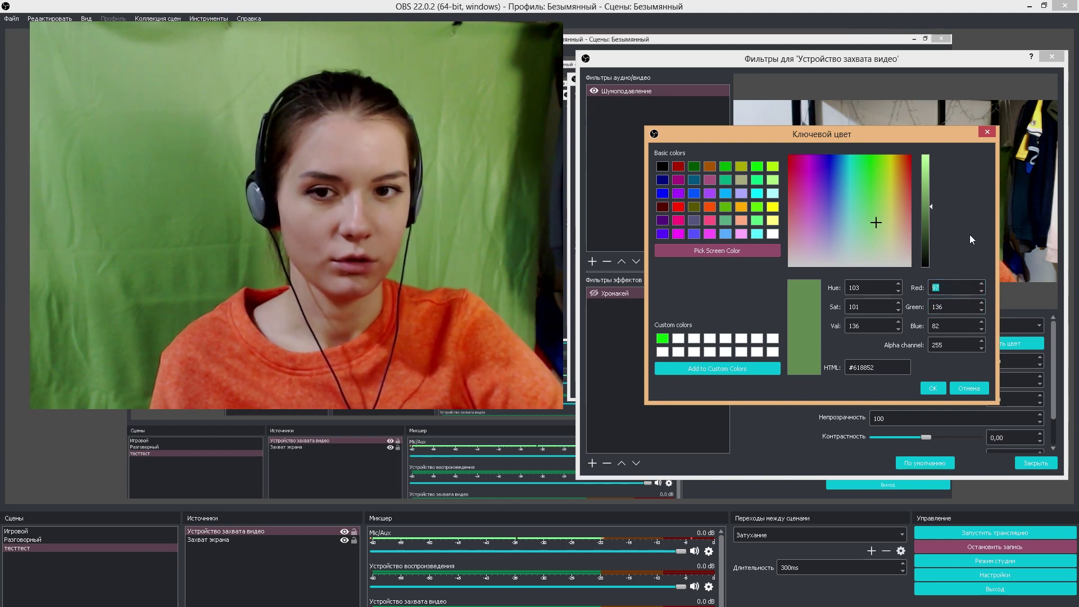
click(933, 389)
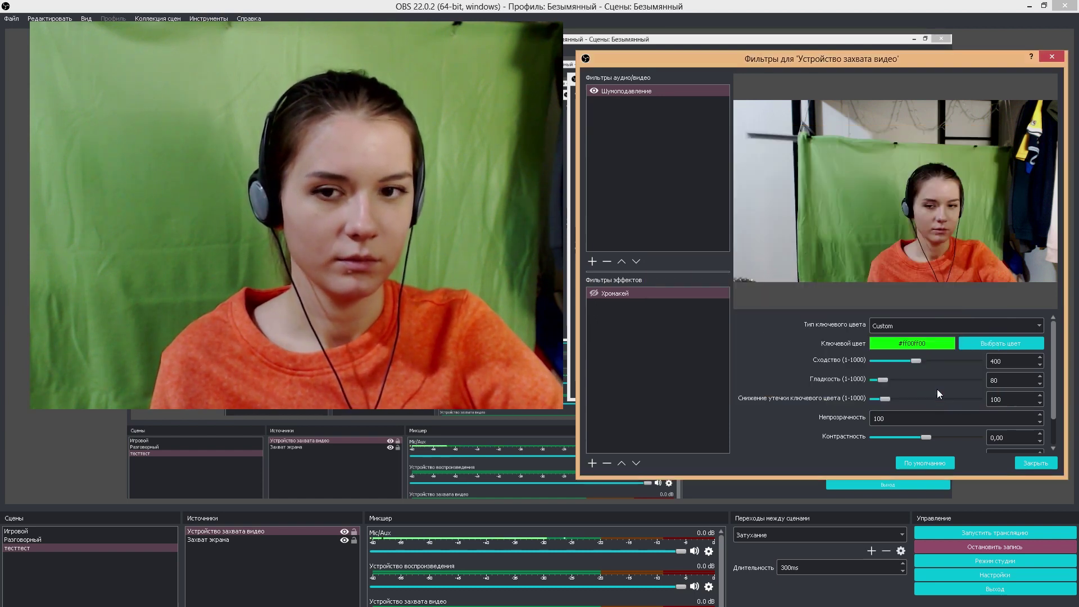
Re-enable the Хромакей filter and lower its similarity (Сходство) to 1.
click(593, 293)
drag(917, 360, 875, 362)
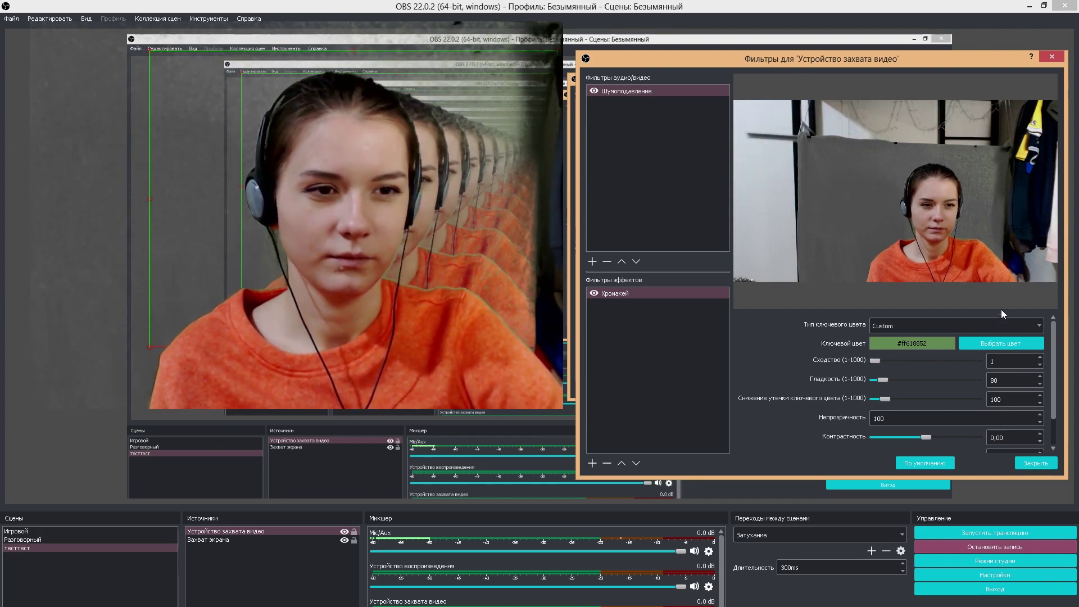
Sample #597d3e from the green backdrop beside the head in the preview as the chroma key colour.
click(1004, 345)
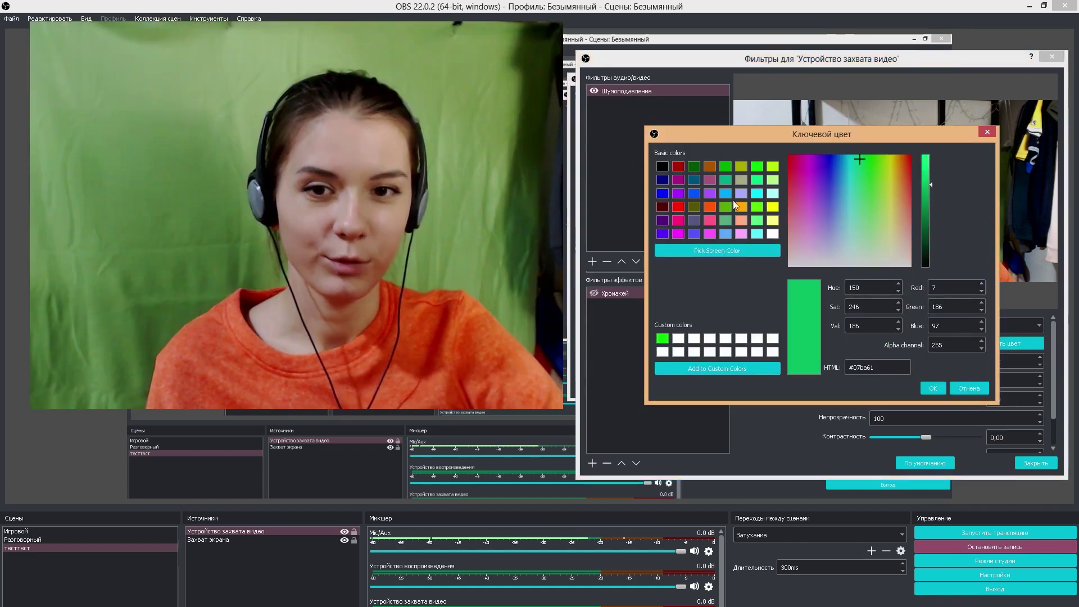
click(718, 251)
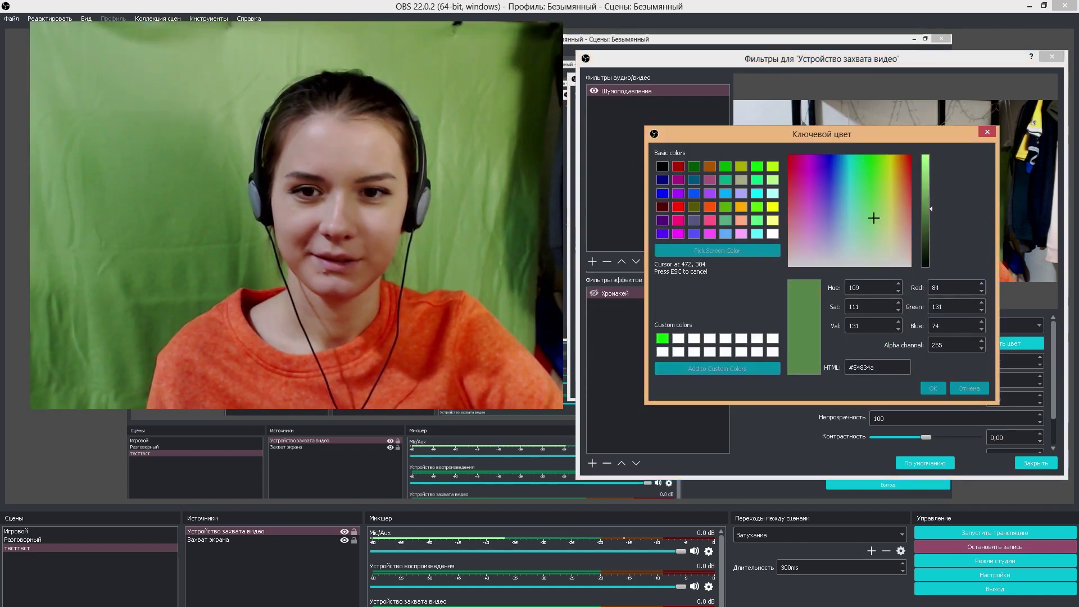
click(269, 164)
click(933, 388)
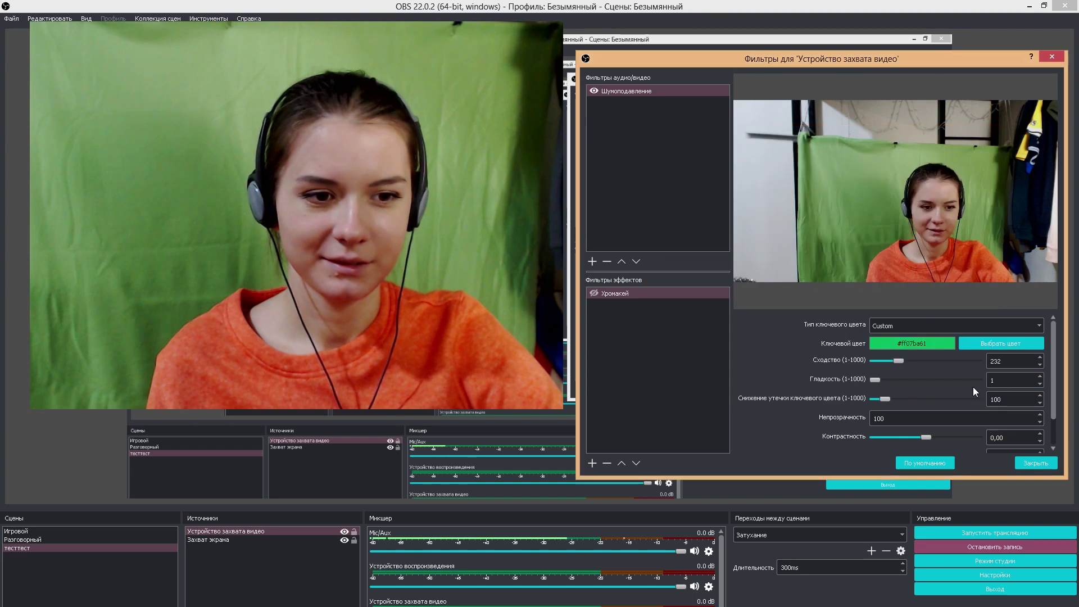
Re-enable the Хромакей filter, set its similarity (Сходство) to 34 and smoothness (Гладкость) to 45, and close the filter settings.
drag(899, 358, 842, 362)
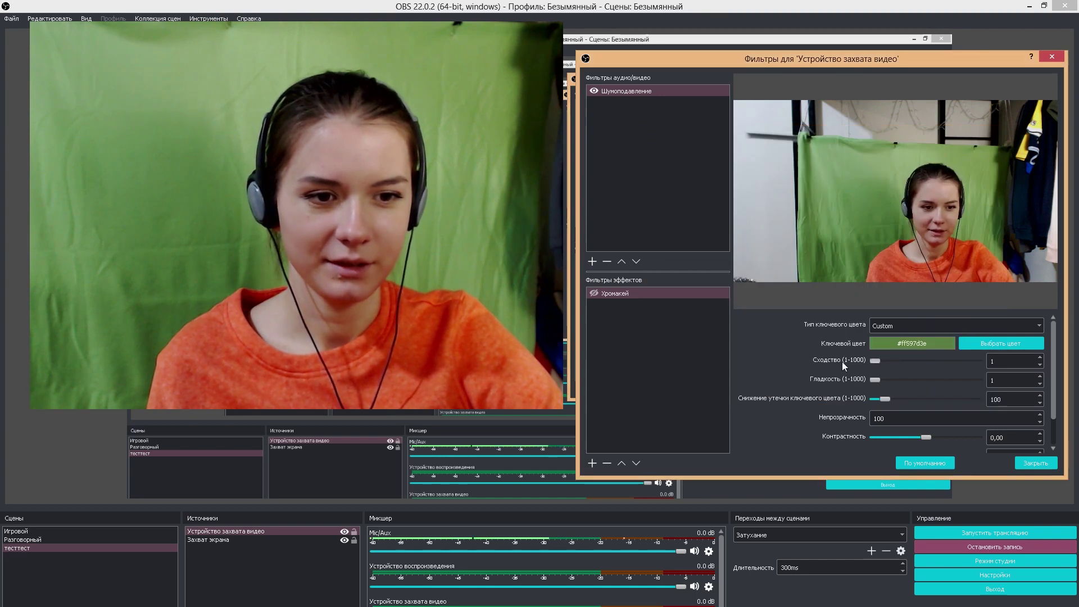
click(594, 294)
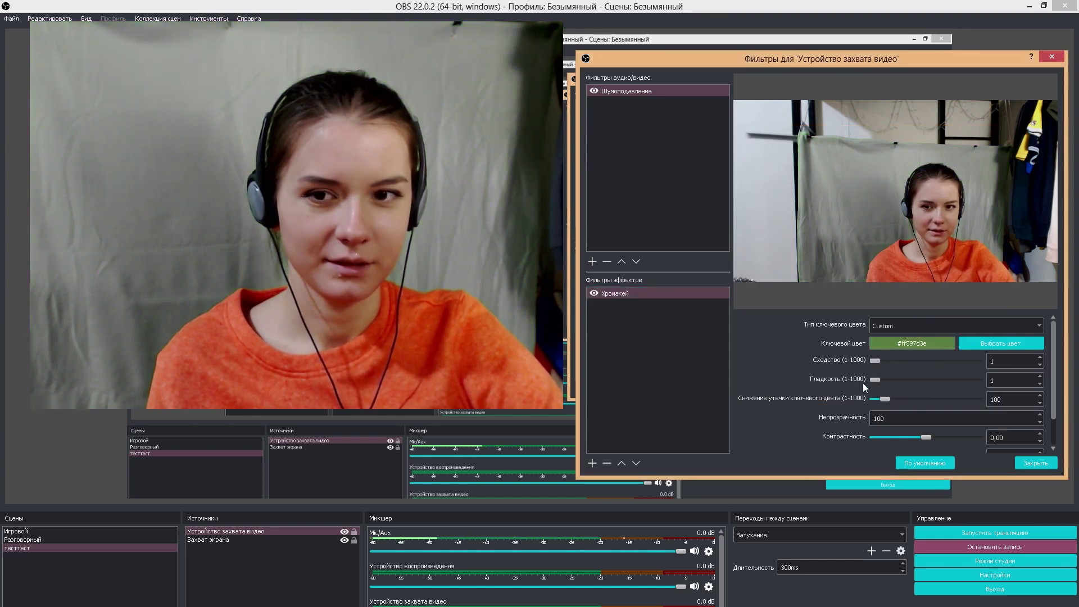
drag(876, 360, 881, 380)
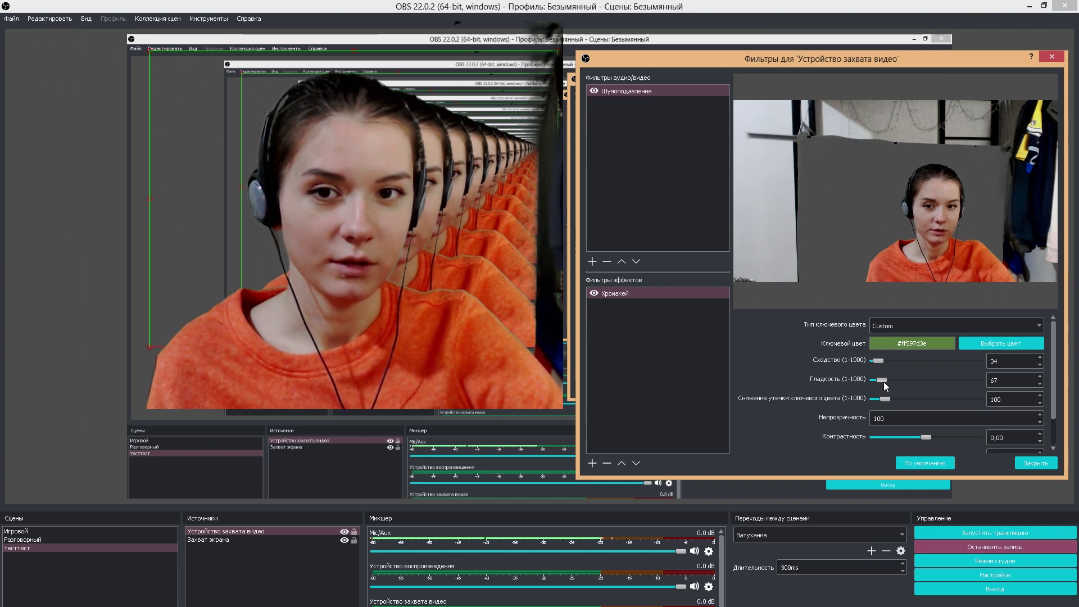
drag(884, 385, 883, 385)
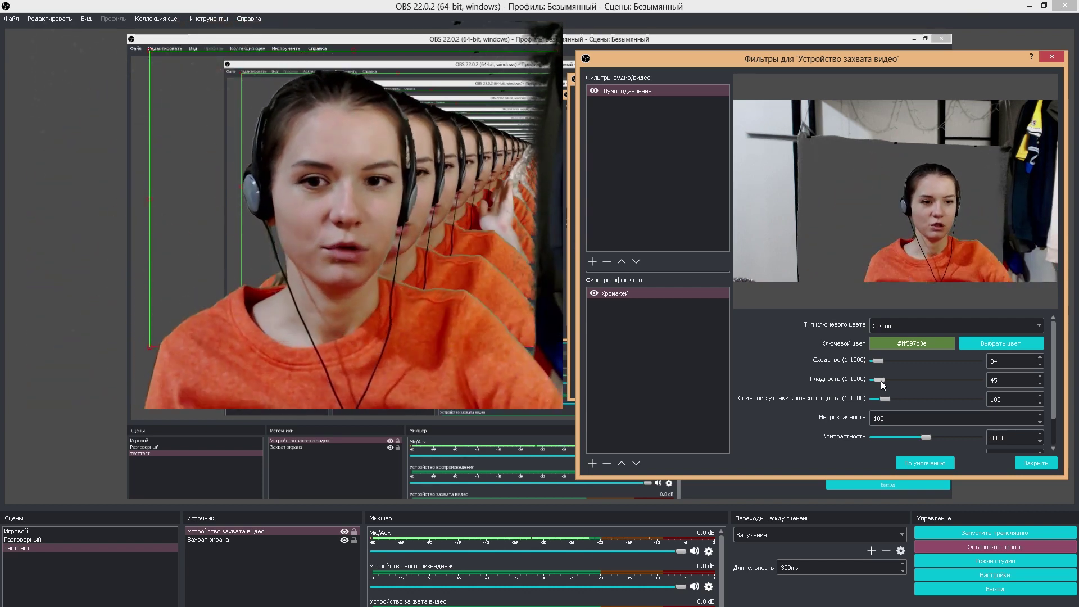
click(1033, 463)
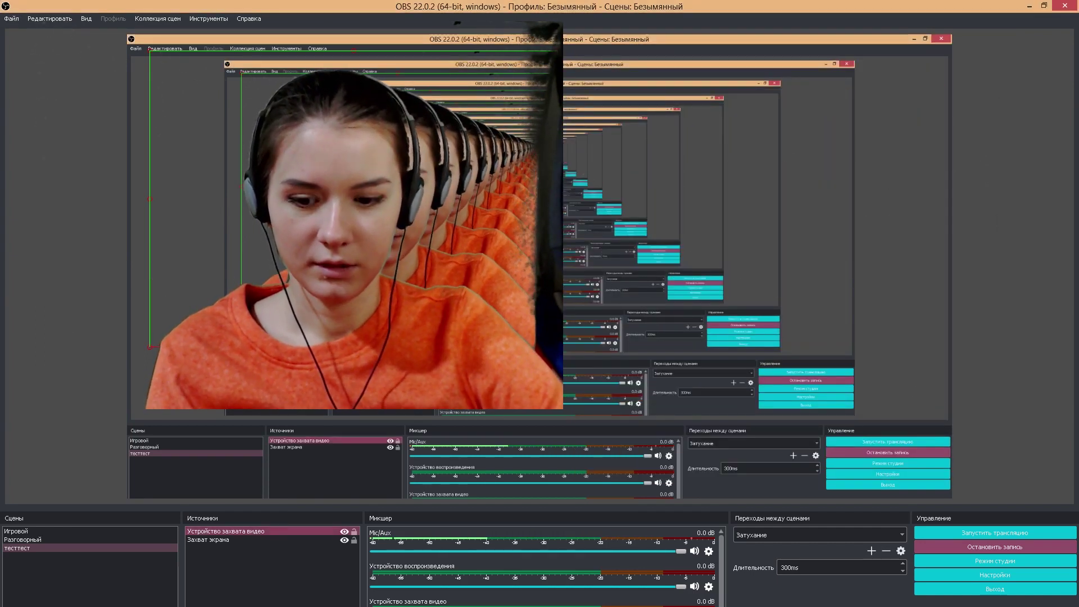
Crop the right, top and left edges of the video capture source in the preview and move it down the canvas.
drag(562, 200, 518, 197)
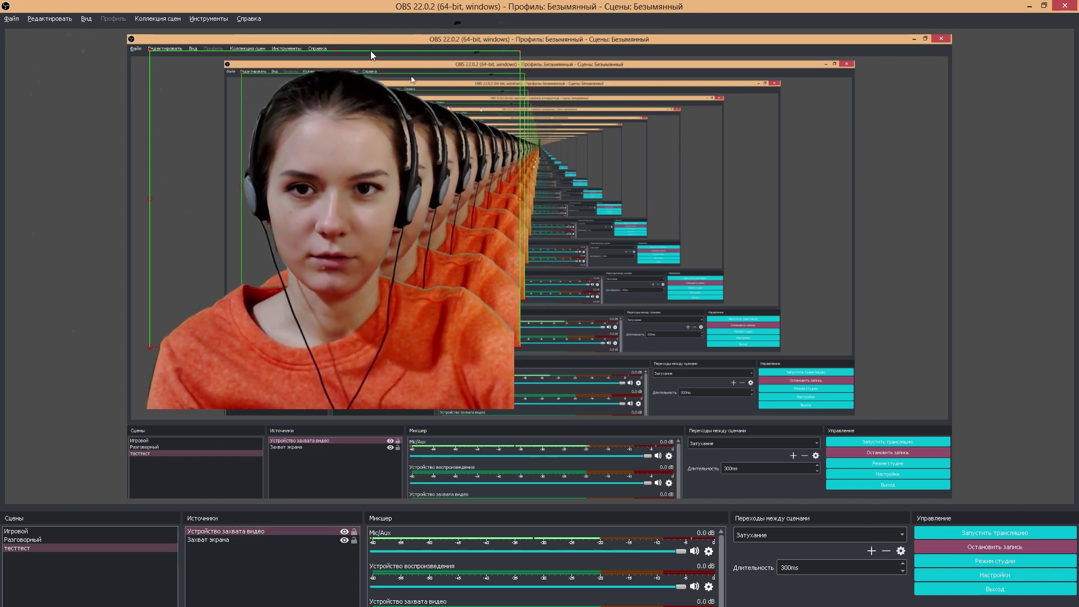
drag(336, 50, 336, 71)
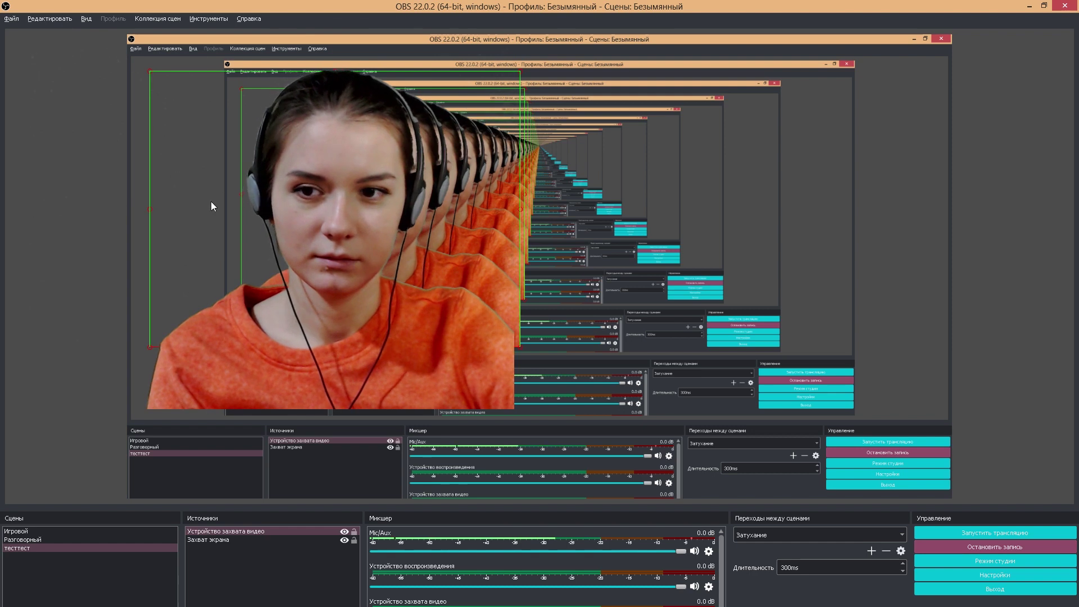
drag(149, 213, 174, 217)
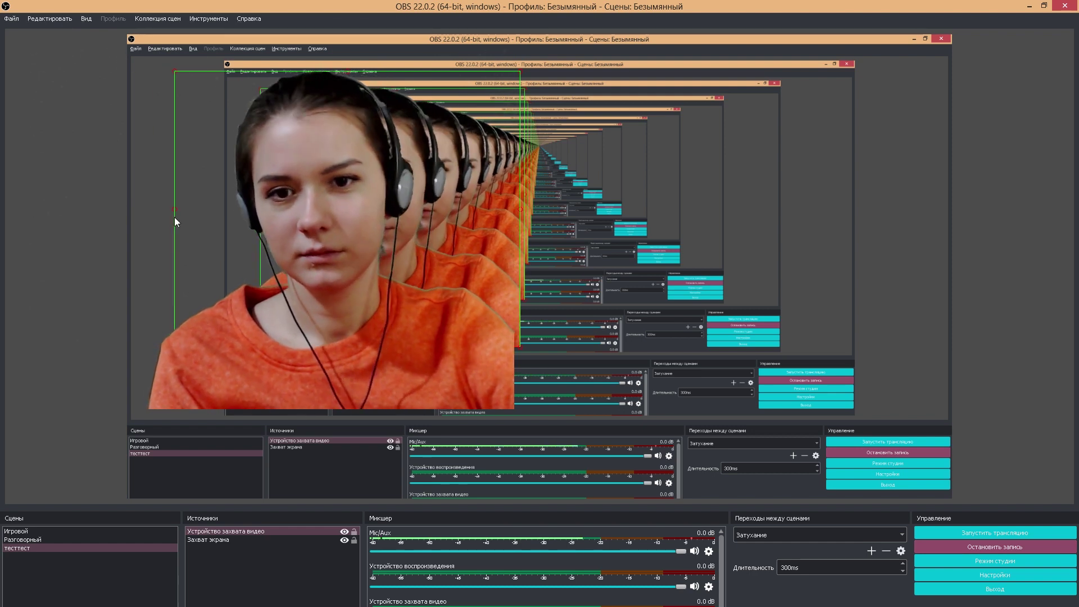
drag(414, 256, 426, 326)
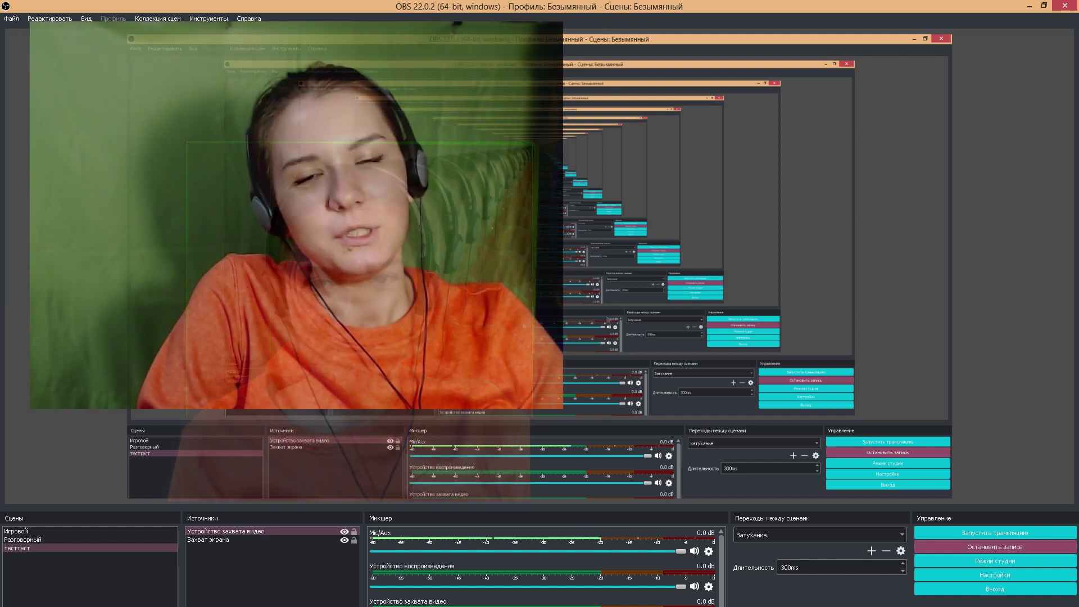